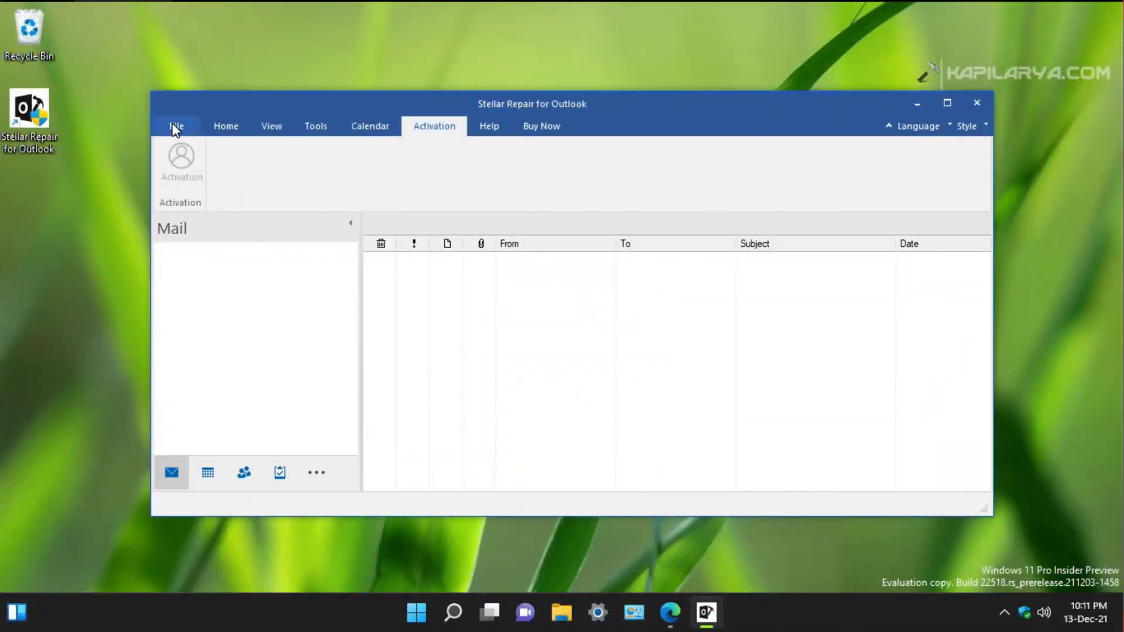
Step: Select Sample-PST-File.PST from the Documents folder as the Outlook data file to repair
left_click(175, 126)
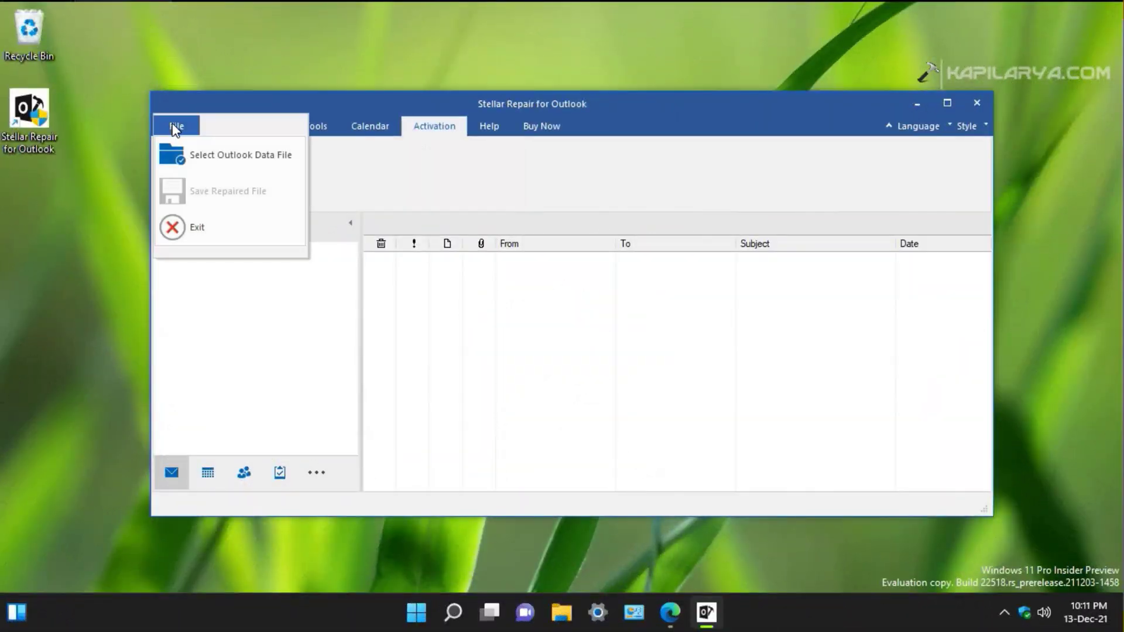
left_click(213, 156)
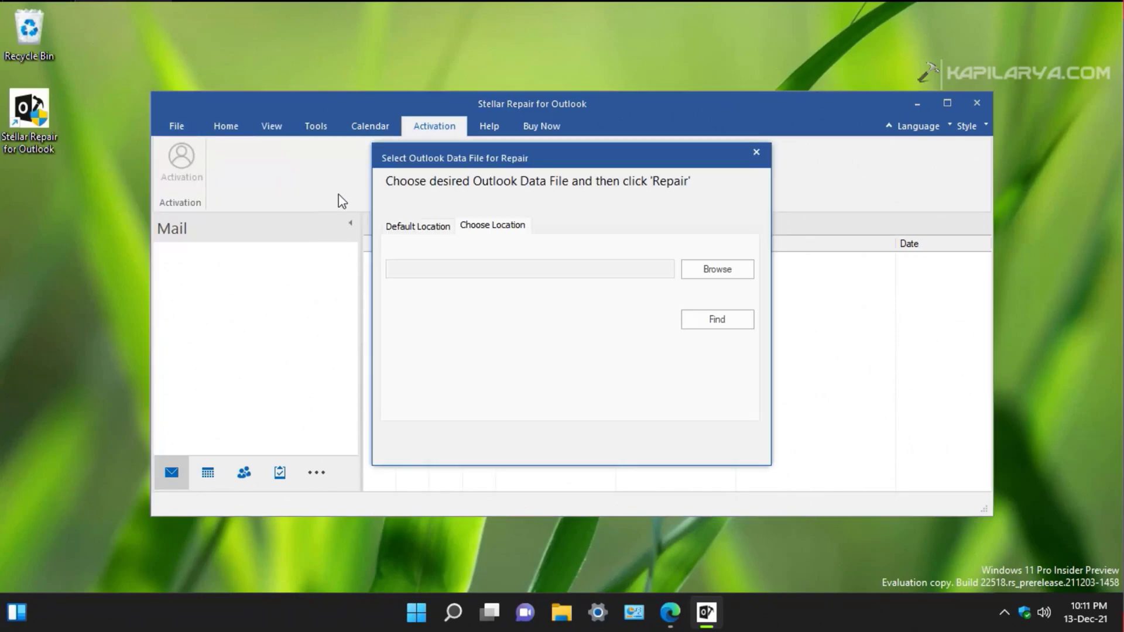
left_click(689, 271)
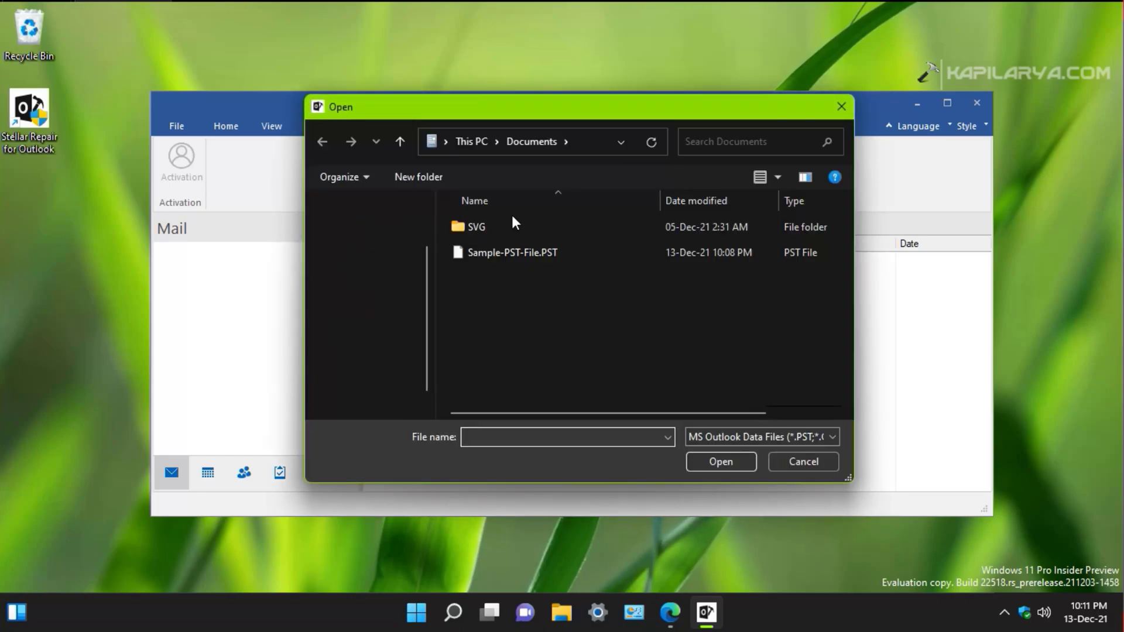
left_click(495, 249)
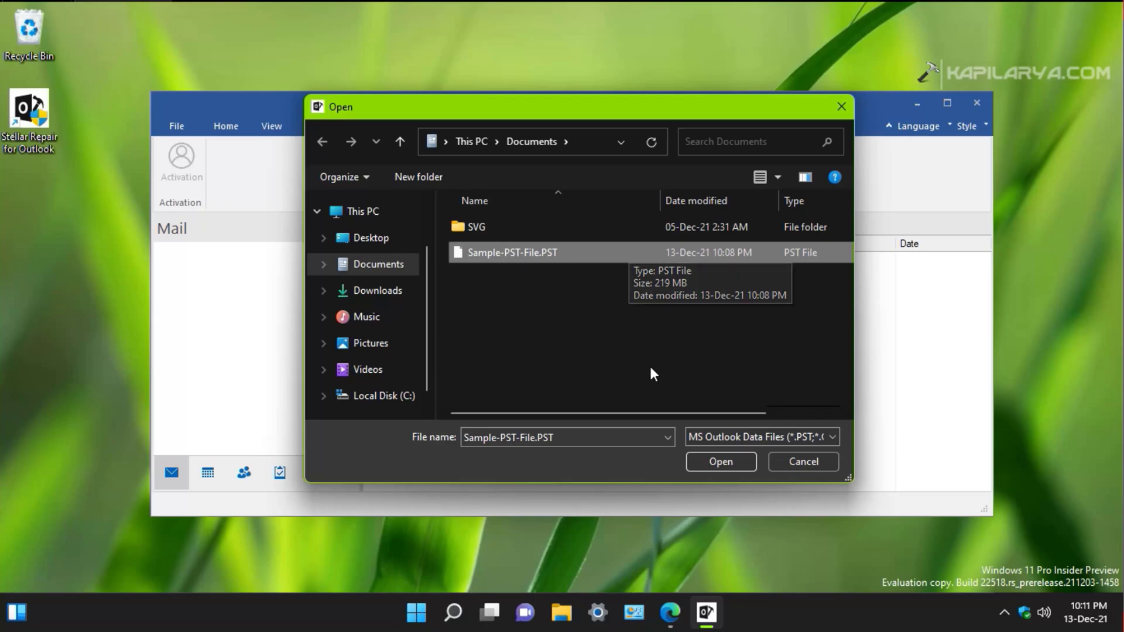
left_click(705, 462)
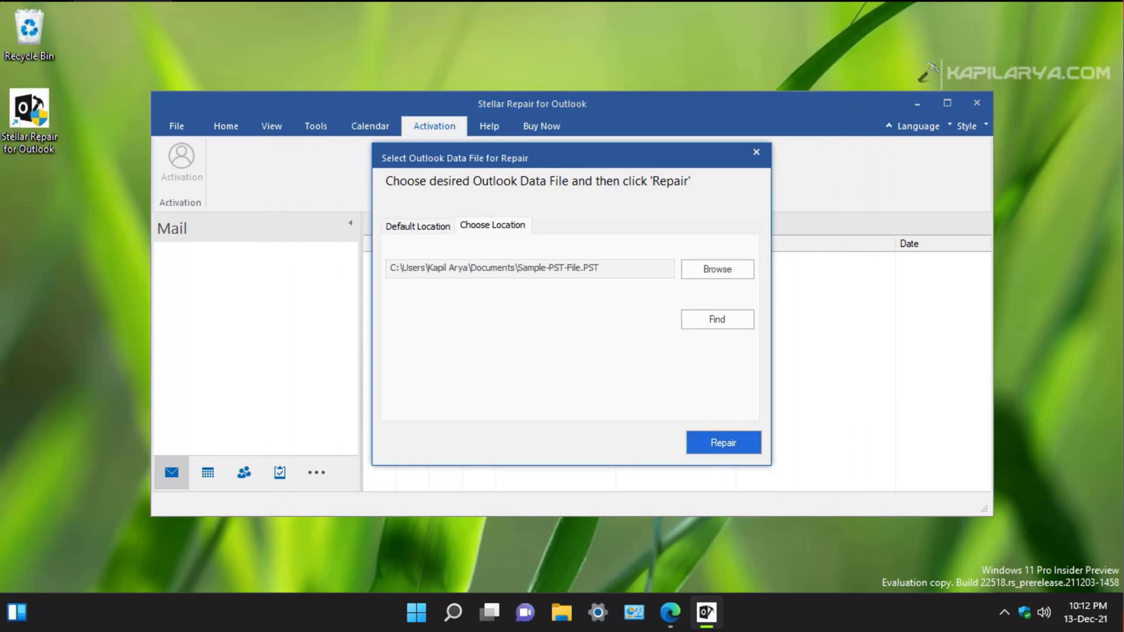
Step: Run the repair on Sample-PST-File.PST and wait until it completes
left_click(695, 443)
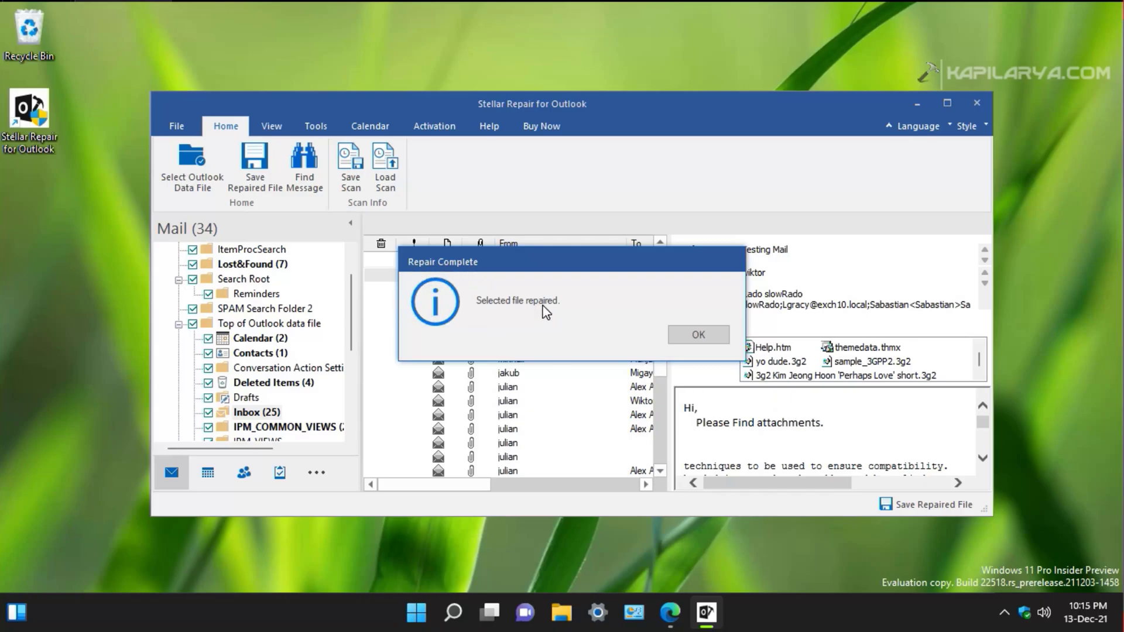
Step: Dismiss the repair notice and browse IPM_COMMON_VIEWS, IPM_VIEWS, ItemProcSearch, Search Root and Reminders
left_click(690, 338)
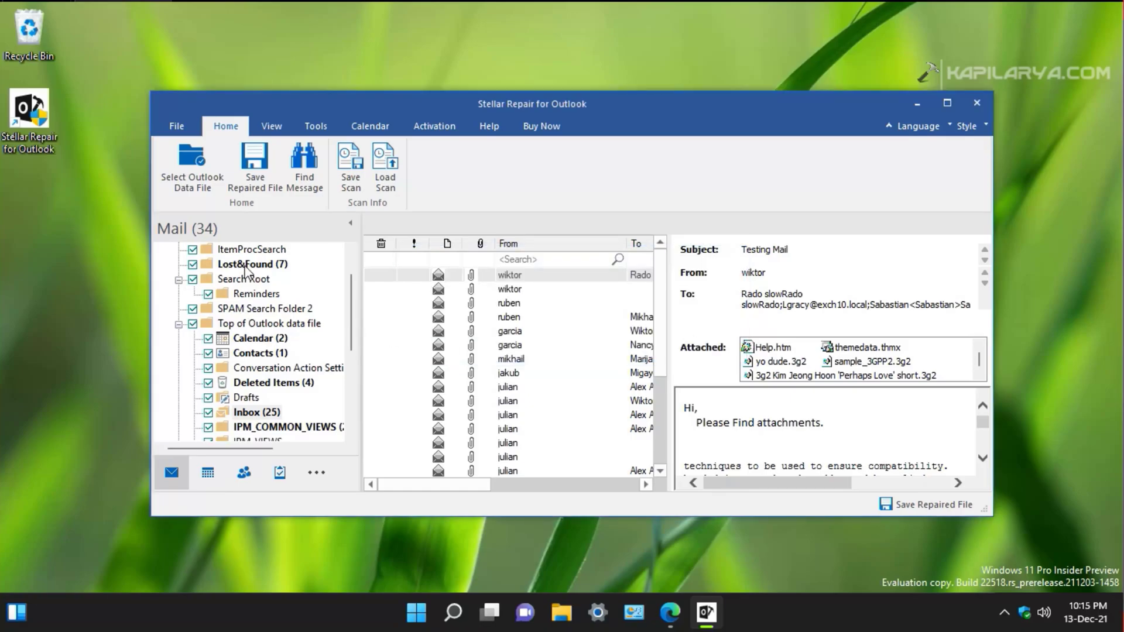
scroll(353, 262, "up", 1)
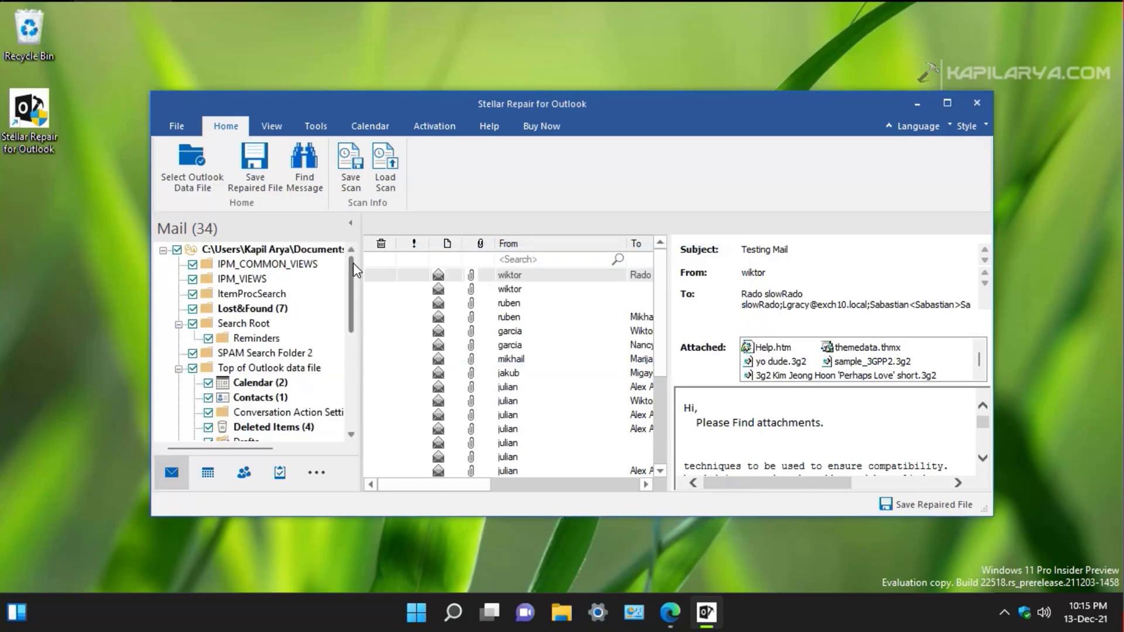
left_click(241, 267)
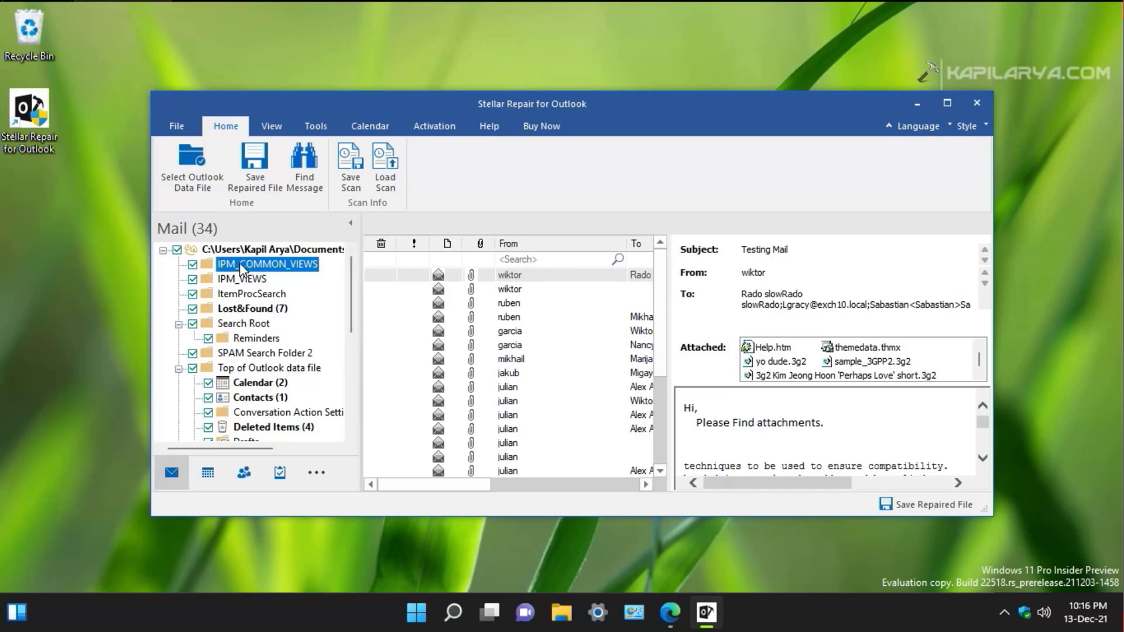
left_click(239, 282)
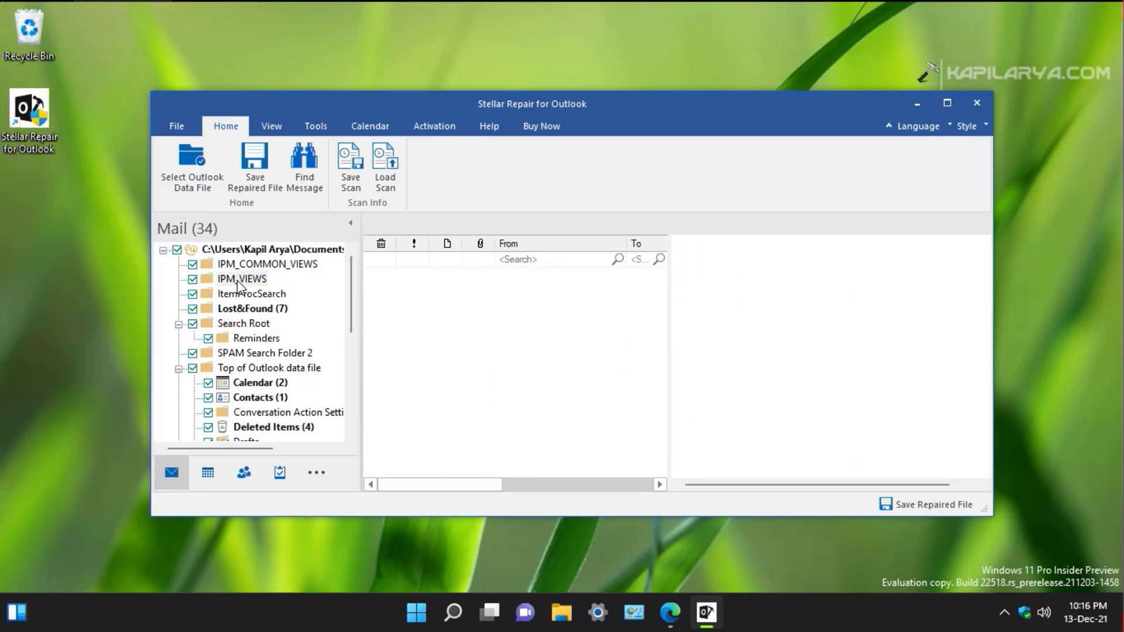
left_click(237, 292)
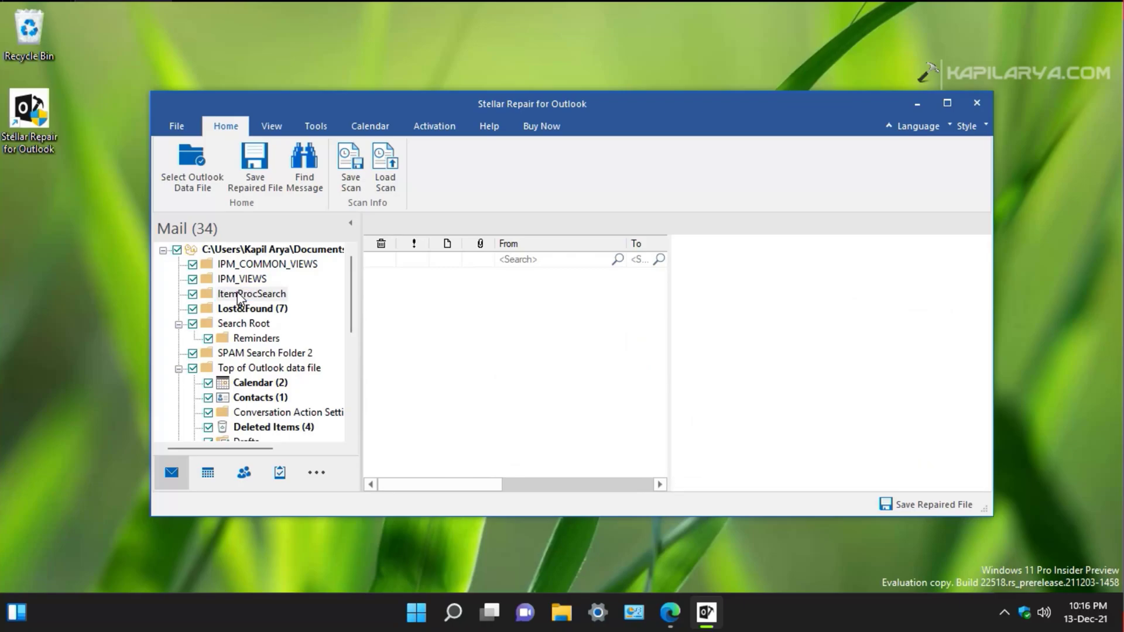
left_click(241, 323)
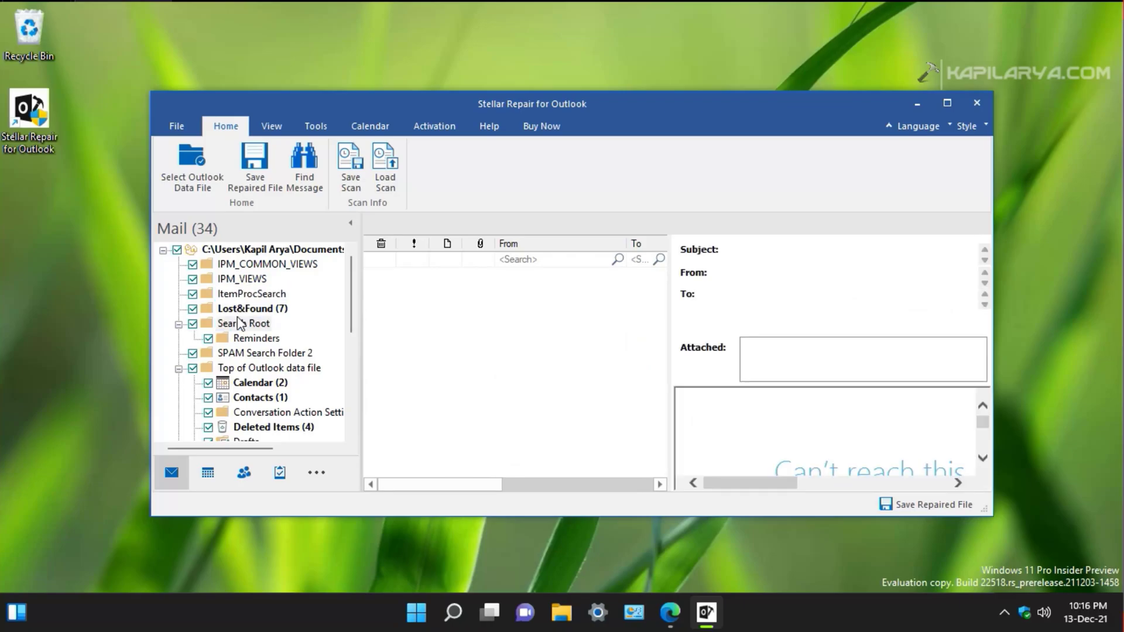
left_click(246, 340)
scroll(245, 377, "down", 3)
Step: Browse the recovered Inbox, Notes, Tasks, Lost&Found and Contacts folders
left_click(245, 321)
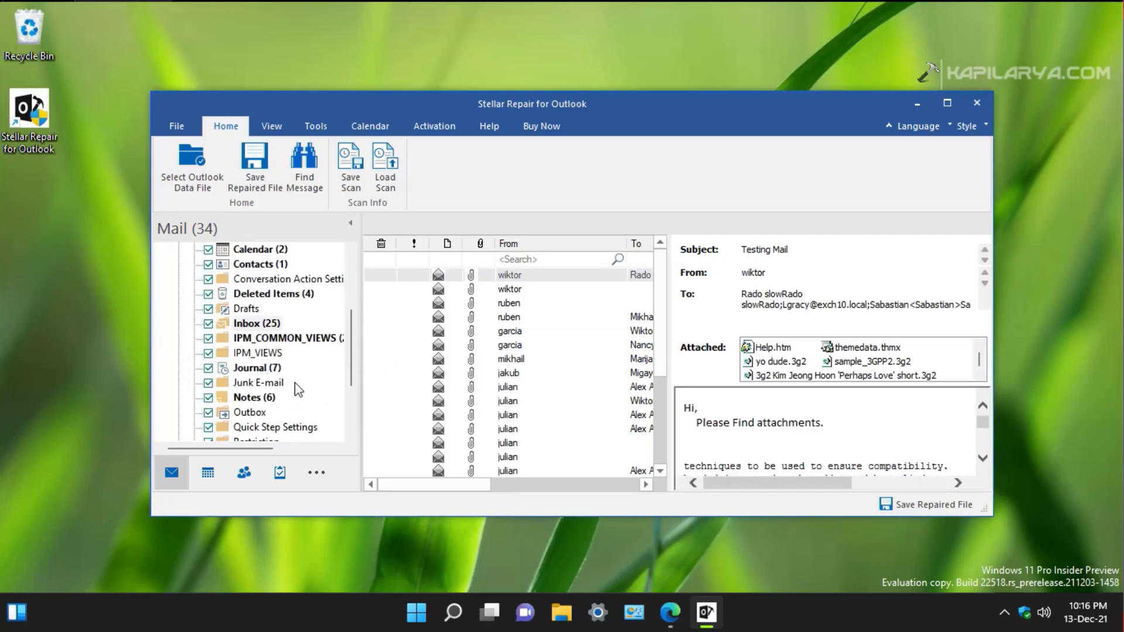
left_click(255, 398)
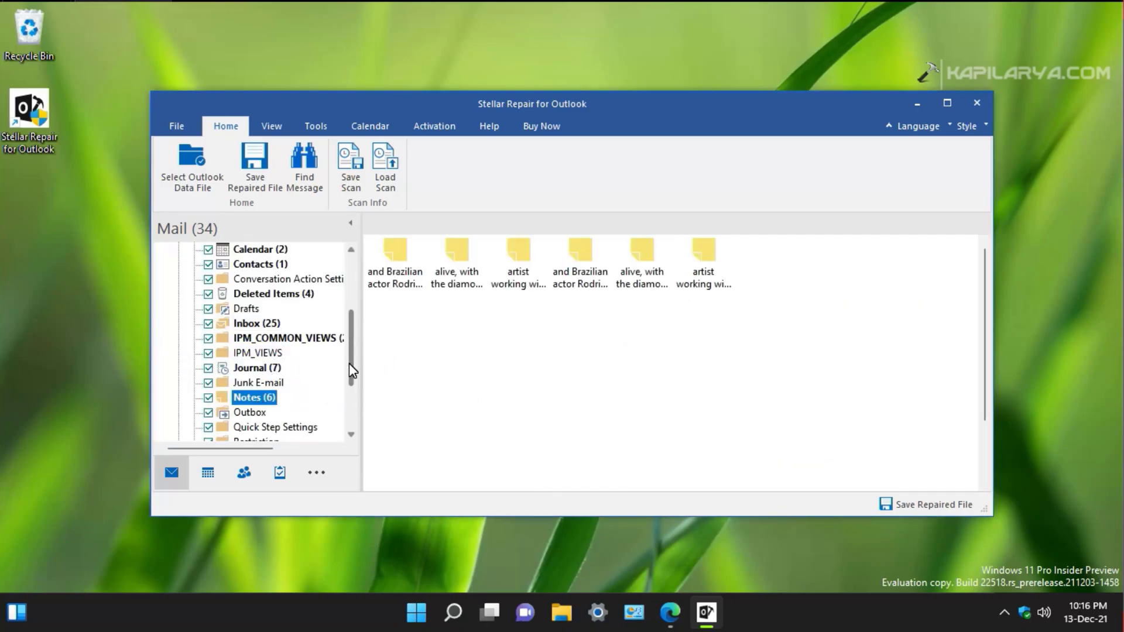
left_click_drag(349, 363, 352, 421)
left_click(252, 398)
left_click_drag(349, 374, 349, 276)
left_click(258, 310)
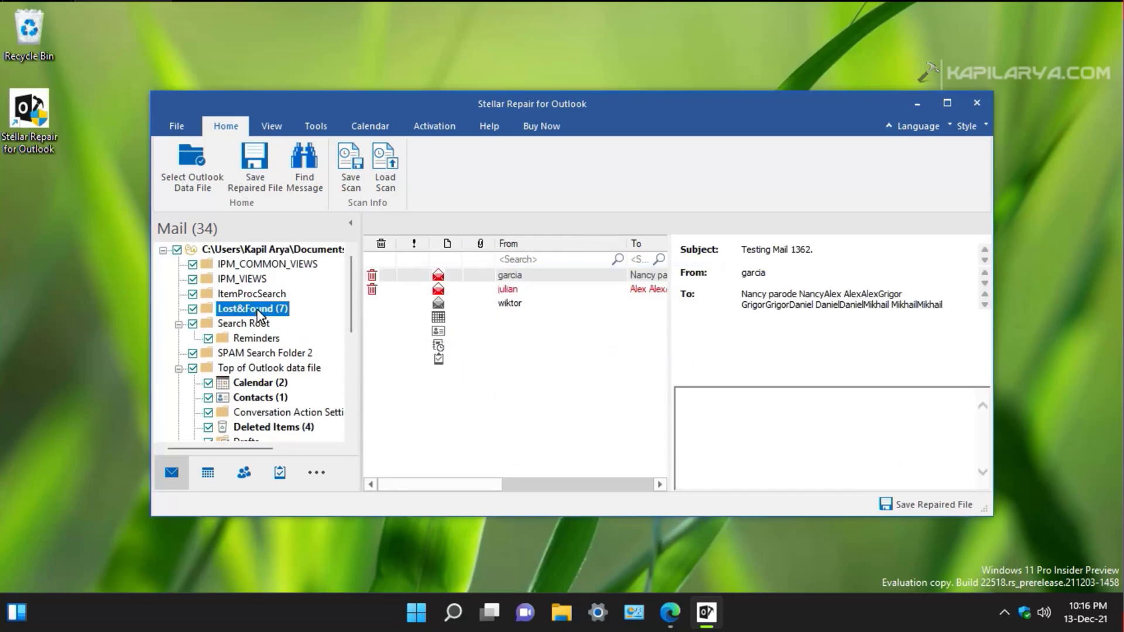
left_click(269, 399)
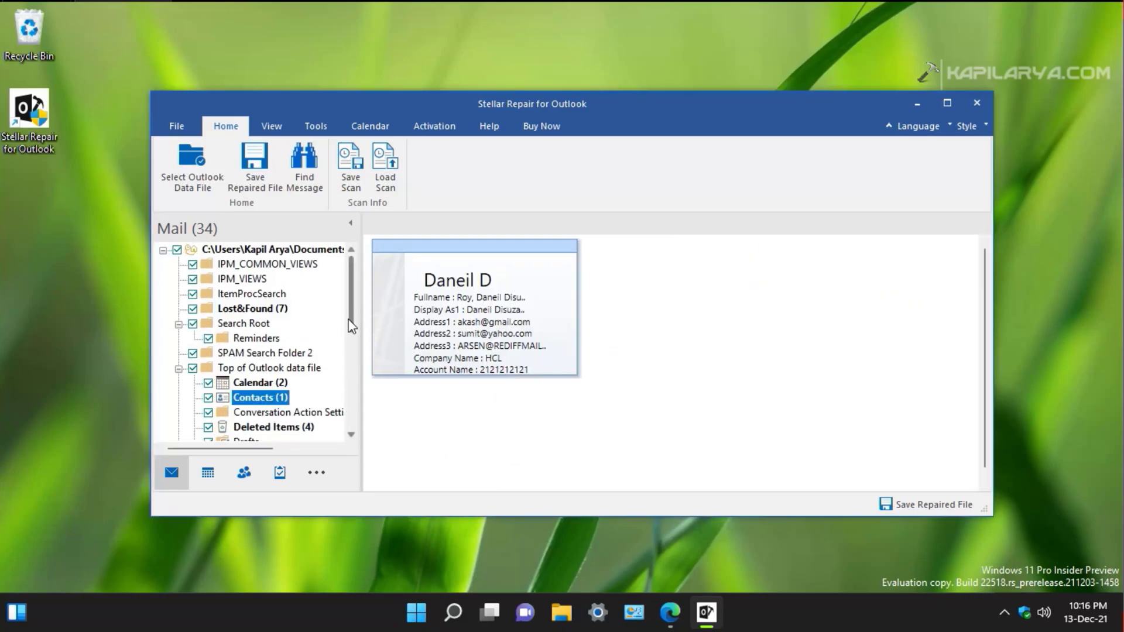
scroll(266, 296, "down", 2)
Step: View Calendar, then Junk E-mail and Journal in the mail folders, and open Find Message
left_click(265, 296)
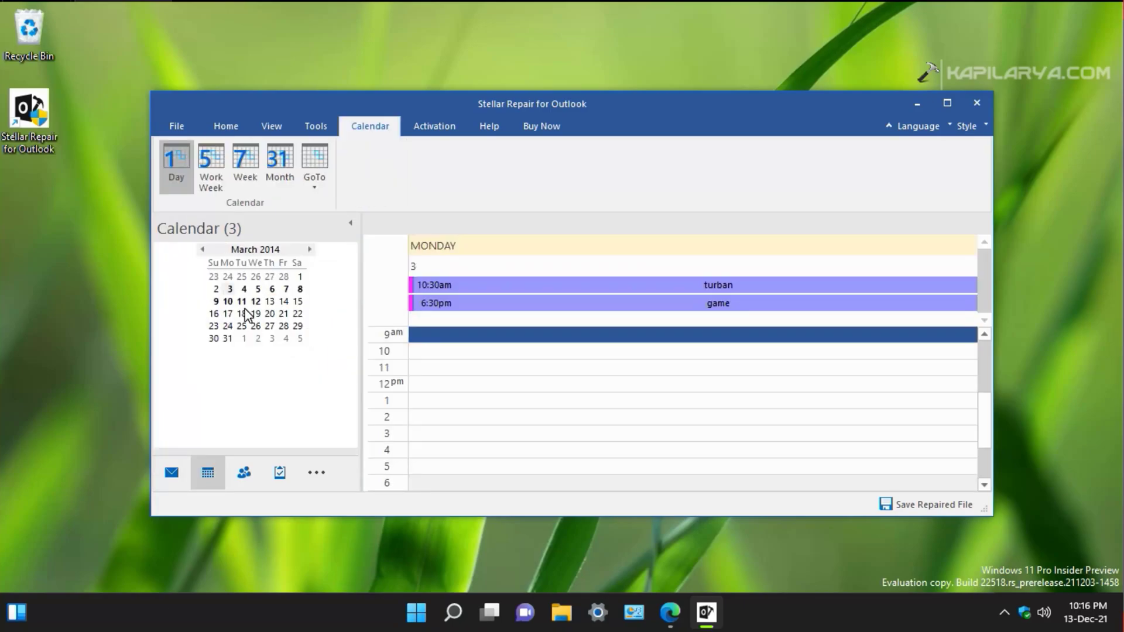
left_click(172, 472)
scroll(346, 334, "down", 2)
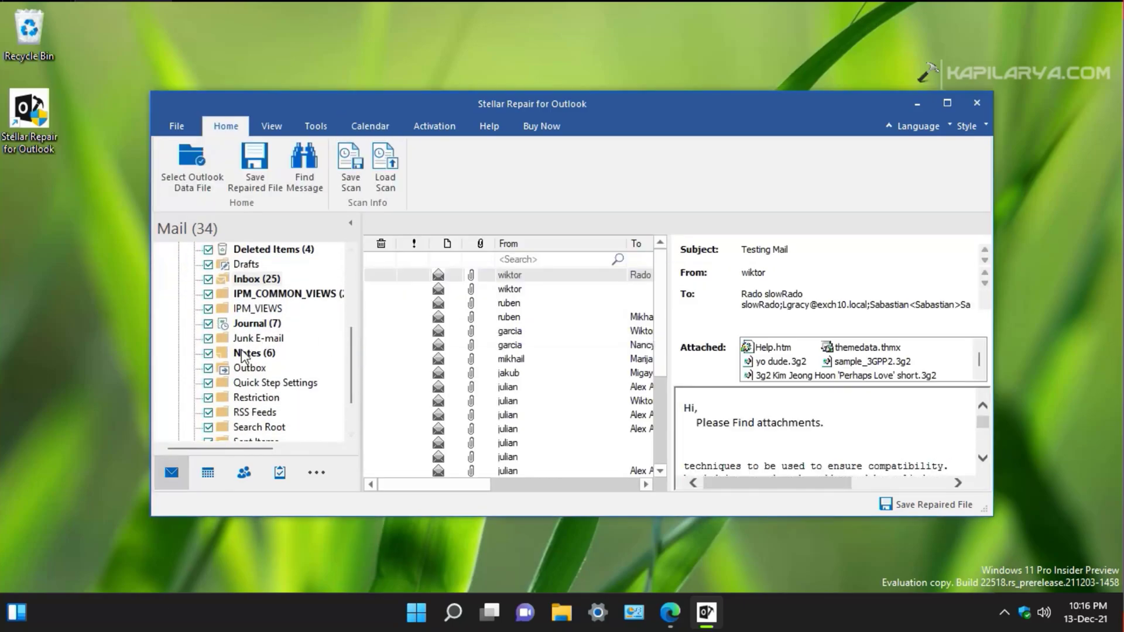
left_click(258, 338)
left_click(258, 323)
scroll(350, 387, "down", 2)
scroll(350, 328, "up", 2)
scroll(350, 267, "up", 4)
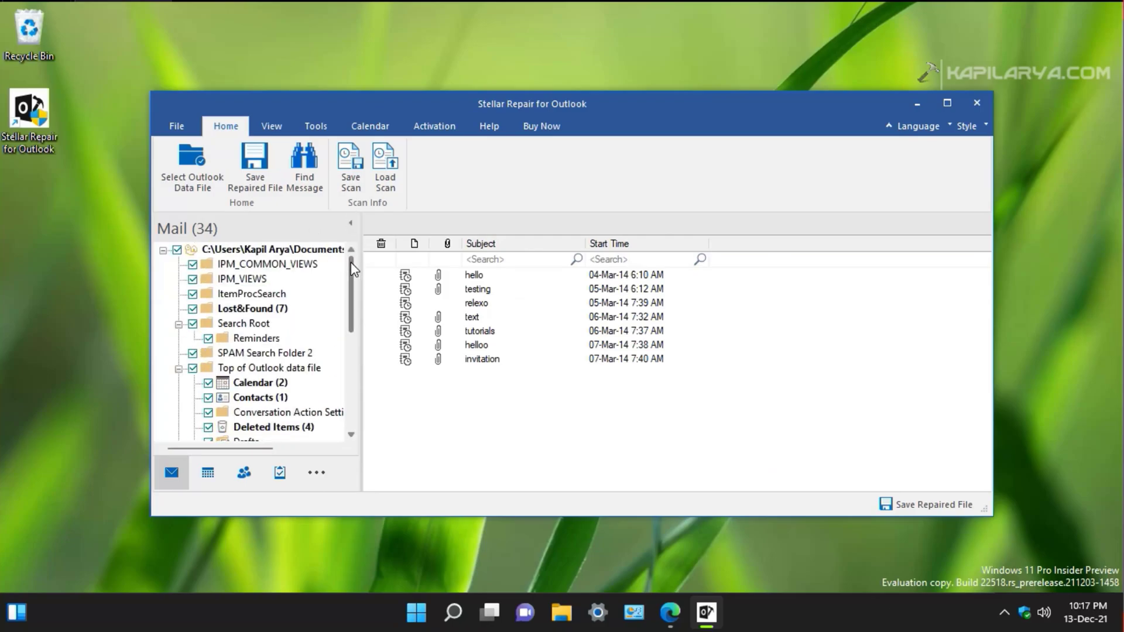
left_click(310, 162)
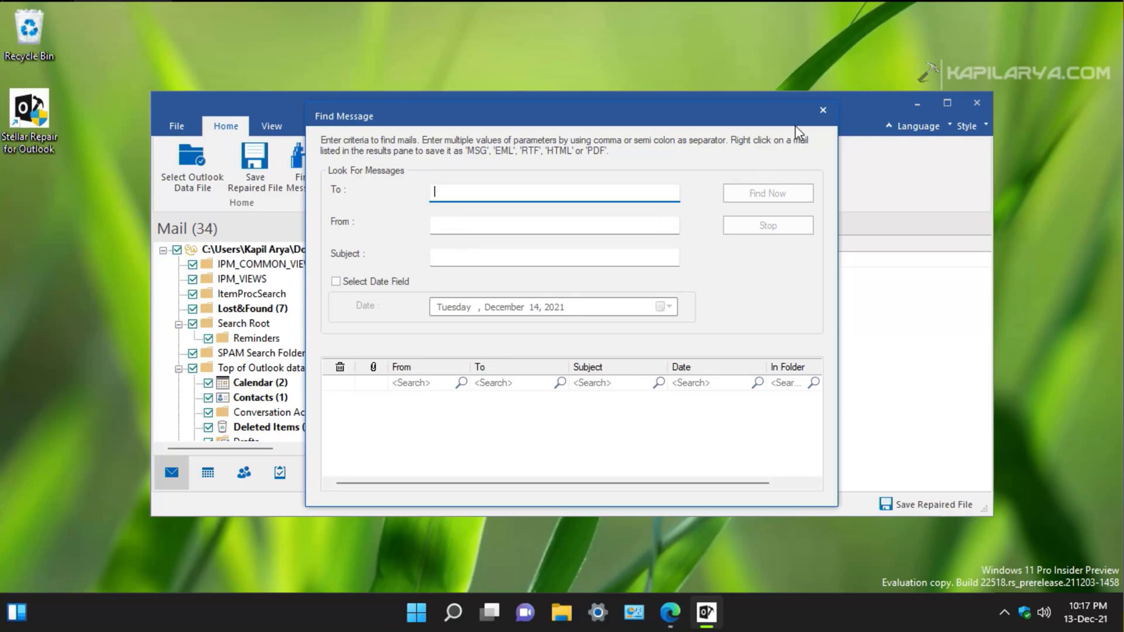
Step: Close Find Message, attempt Save Repaired File, and dismiss the MS Outlook required notice
left_click(823, 110)
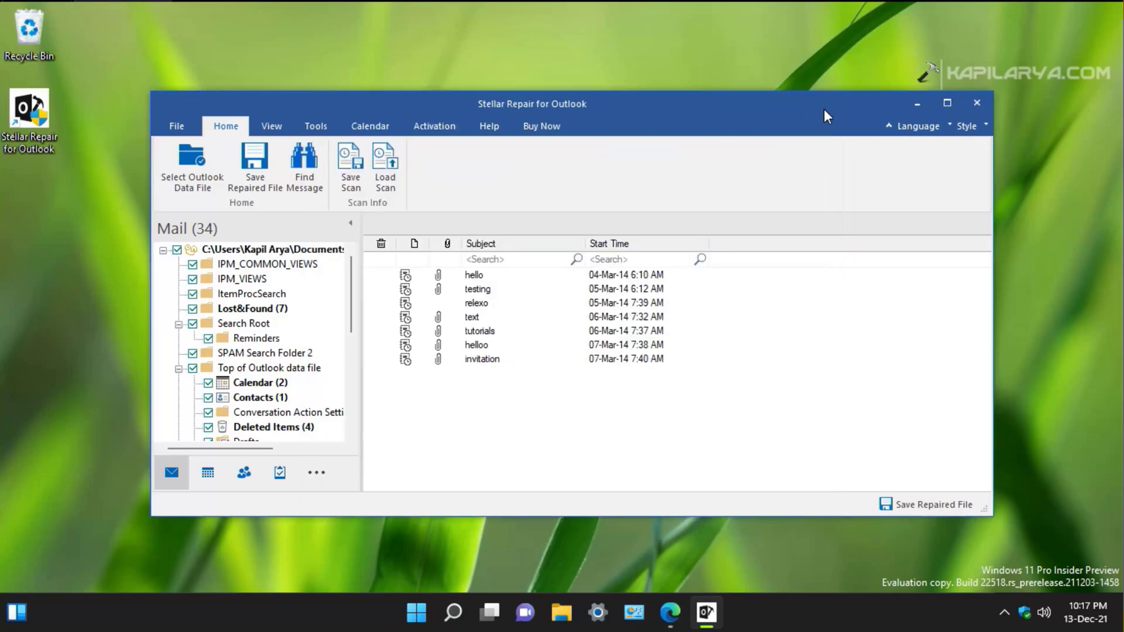
left_click(253, 186)
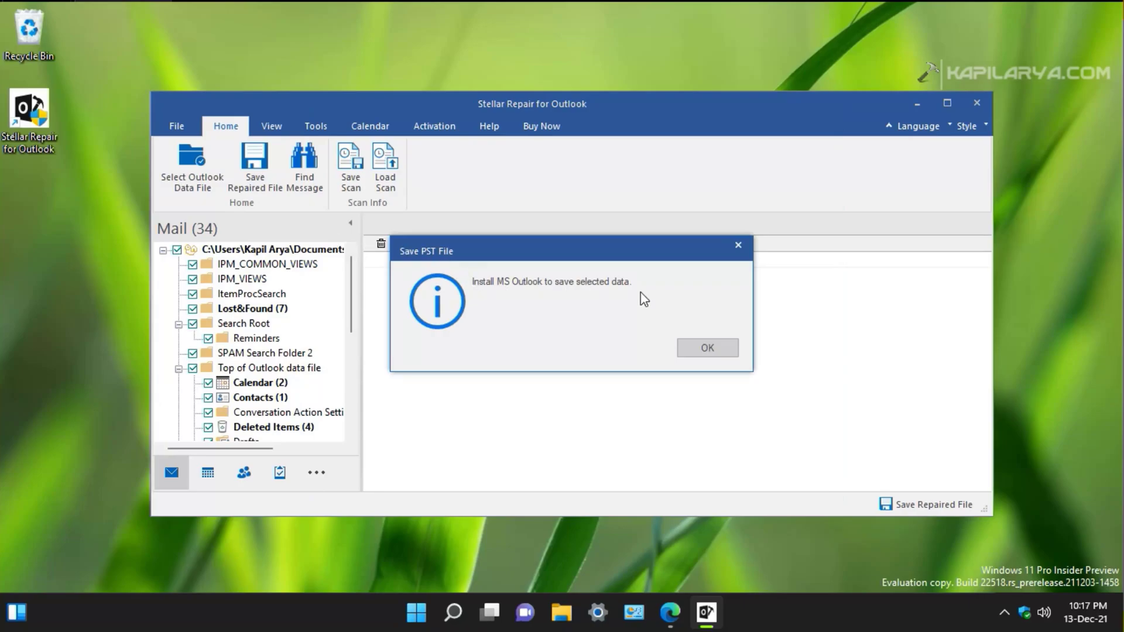
left_click(689, 350)
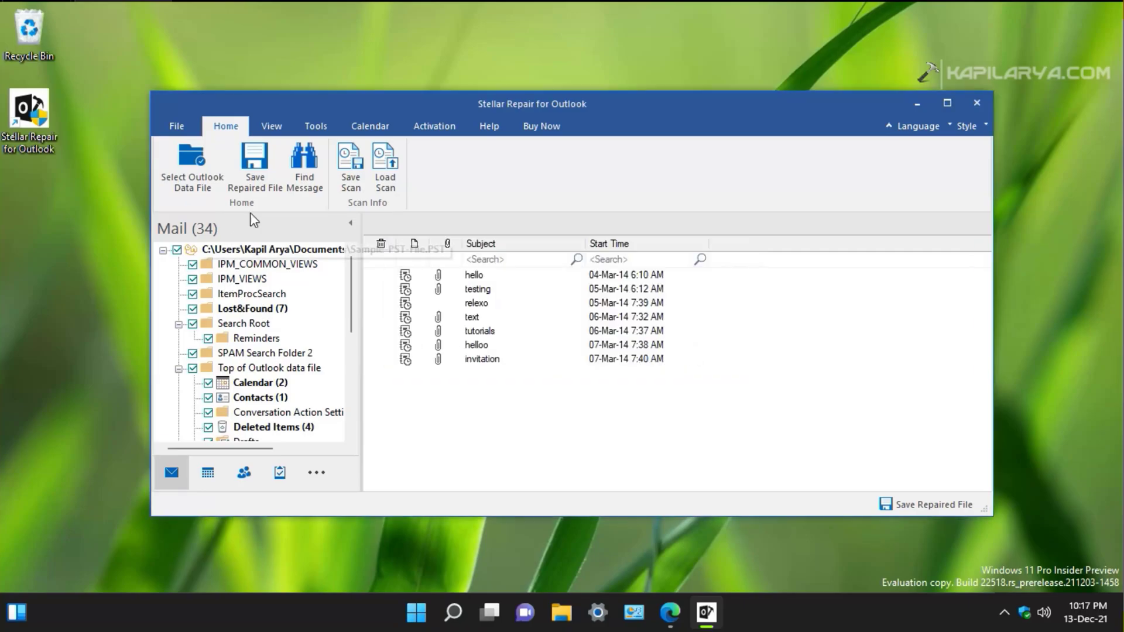
Step: Save the scan information to the user's Documents folder and acknowledge the success message
left_click(346, 168)
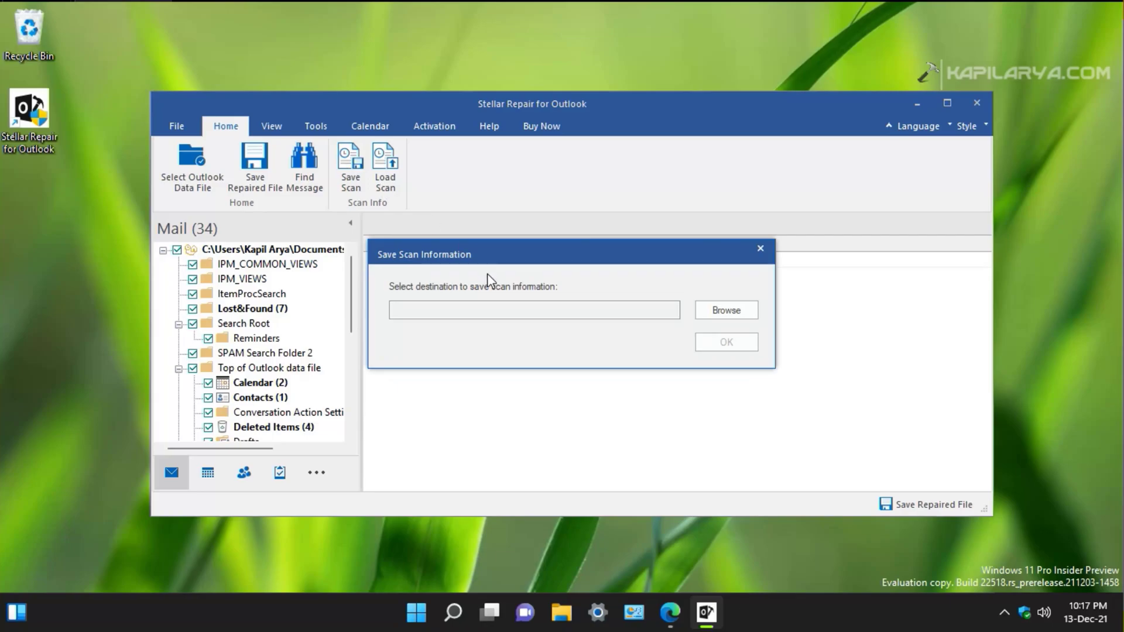
left_click(716, 309)
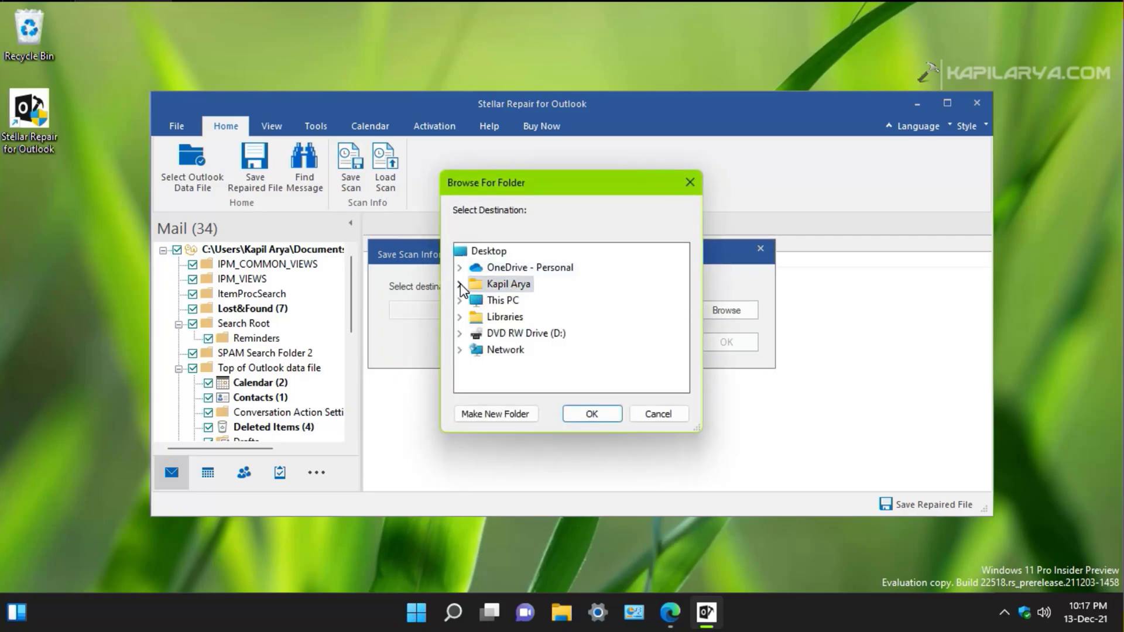
left_click(460, 284)
left_click(504, 301)
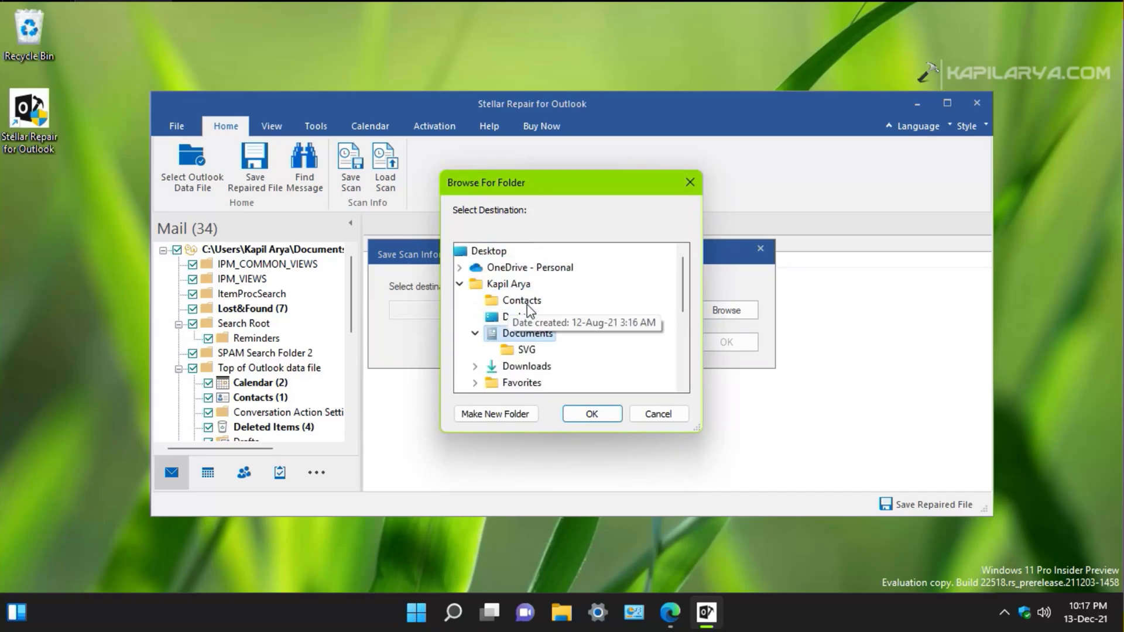
left_click(592, 414)
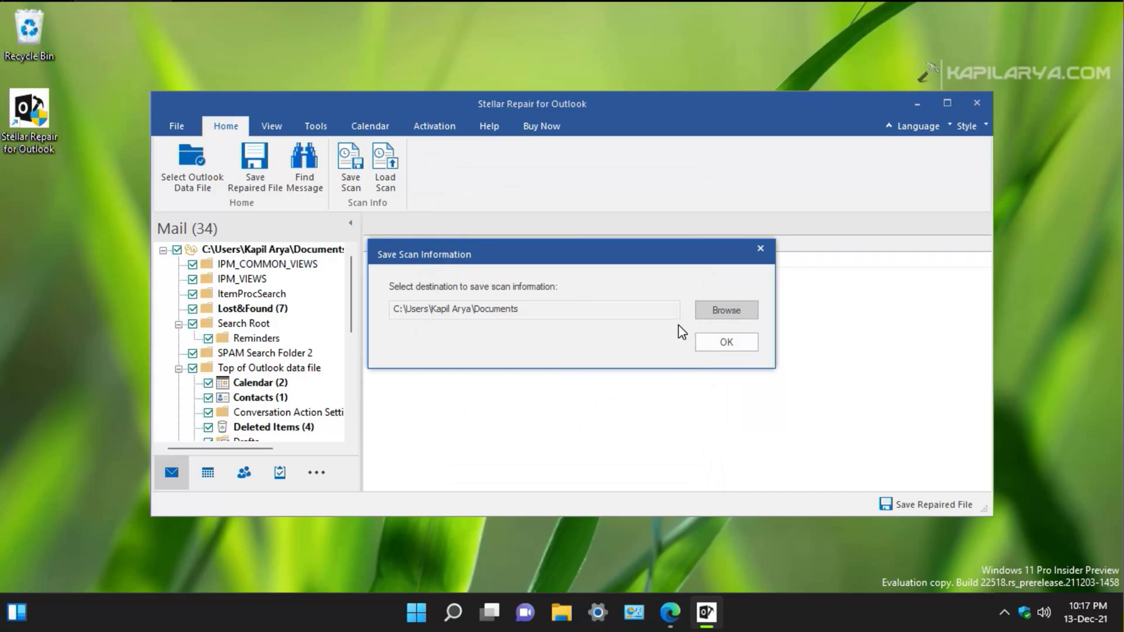
left_click(717, 344)
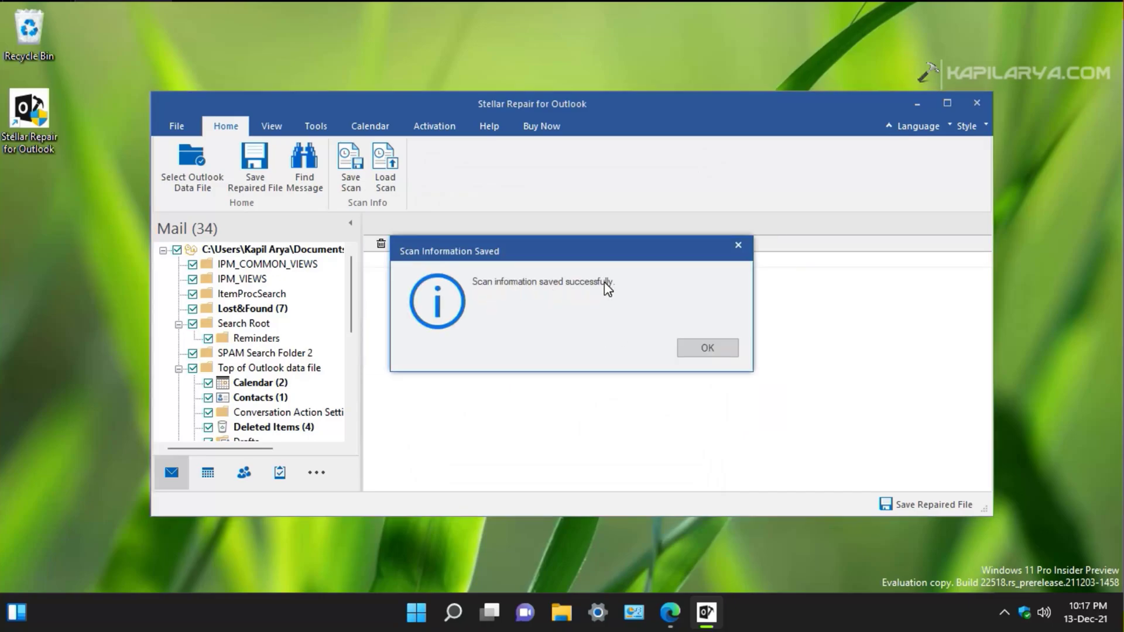
left_click(695, 348)
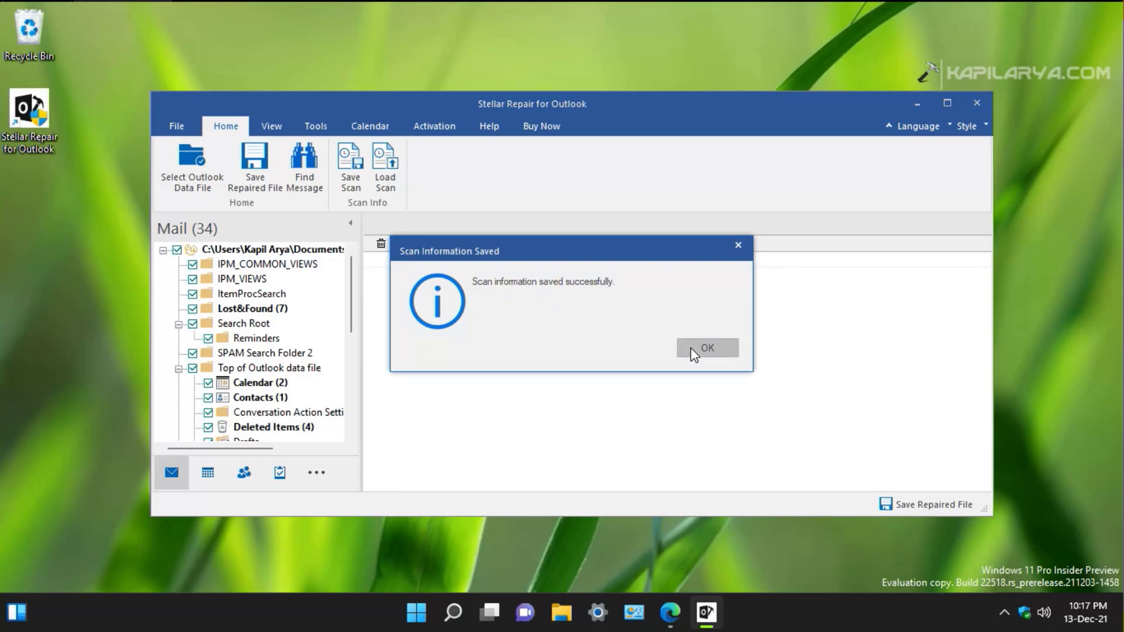
left_click(392, 169)
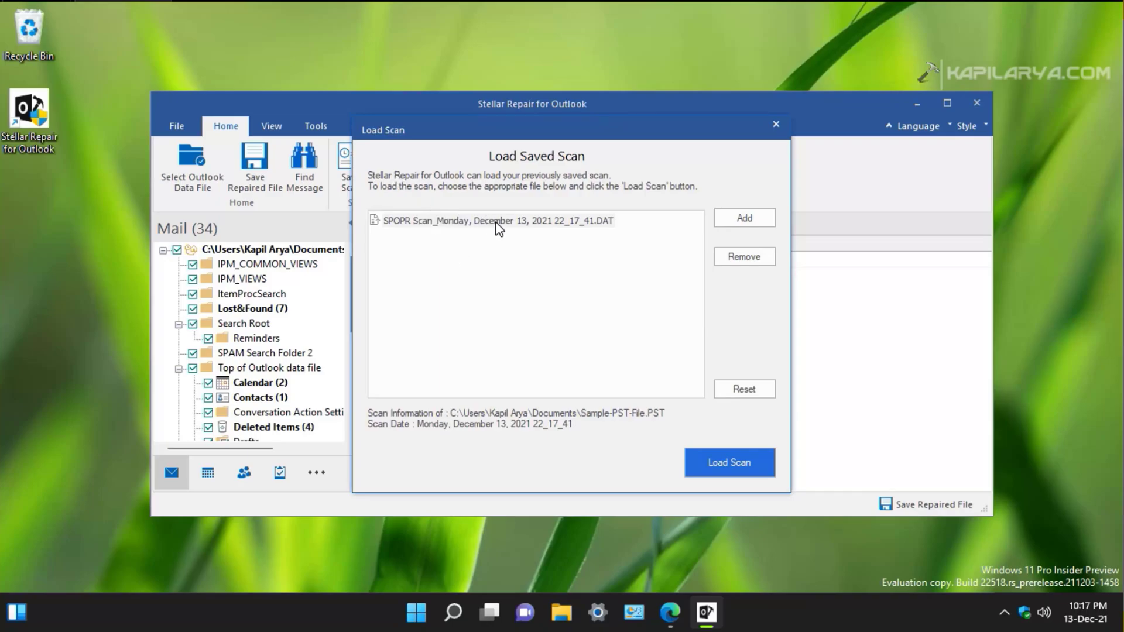
left_click(494, 222)
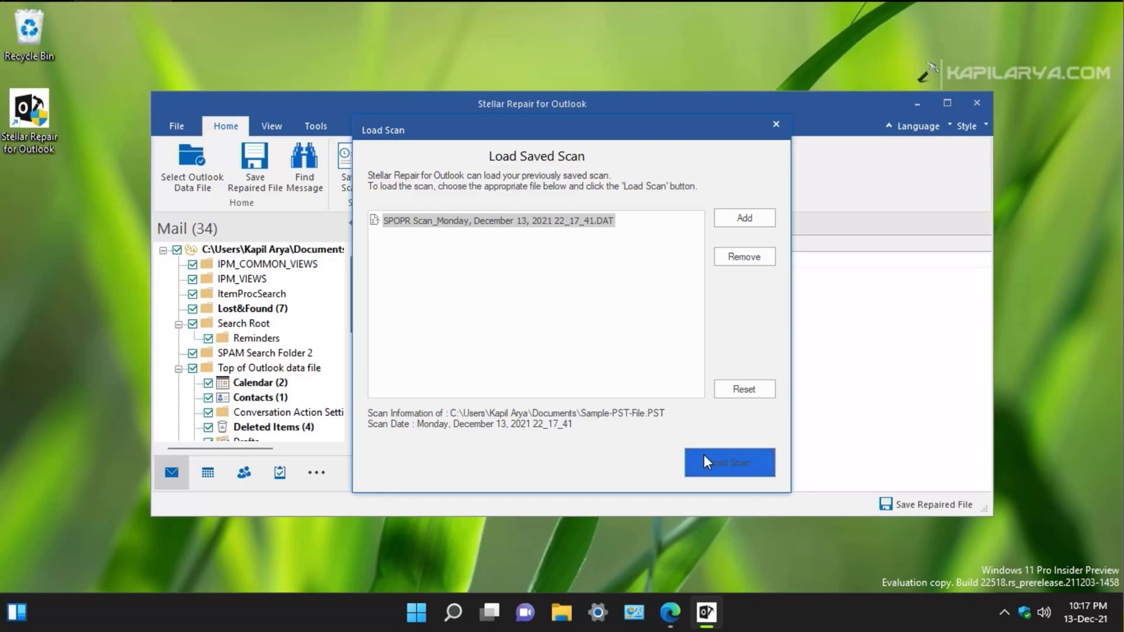
left_click(777, 124)
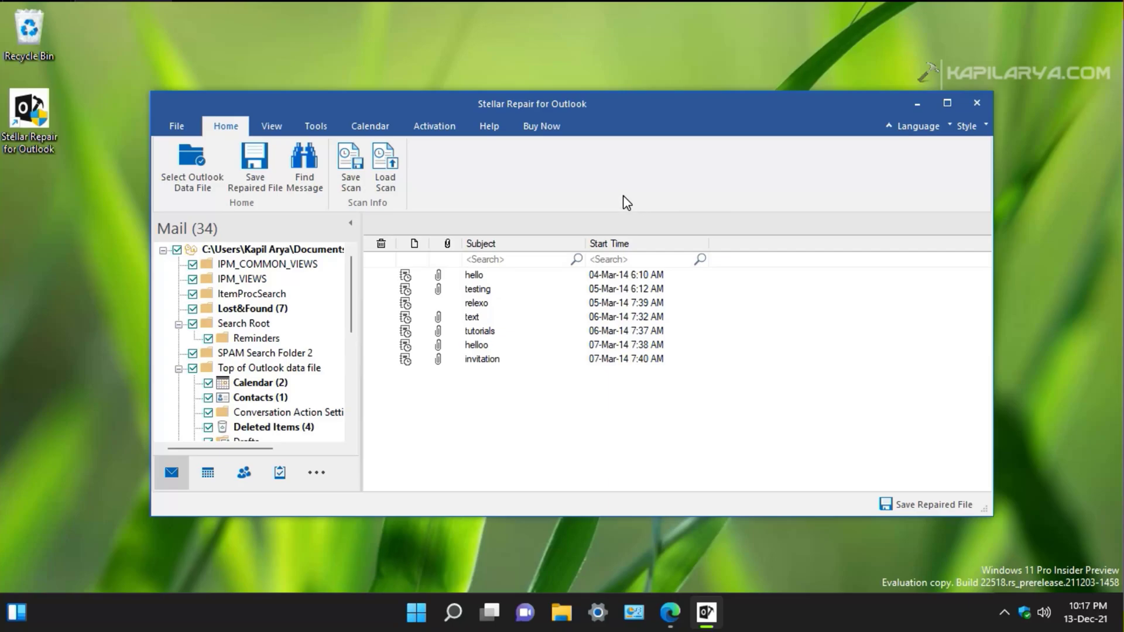